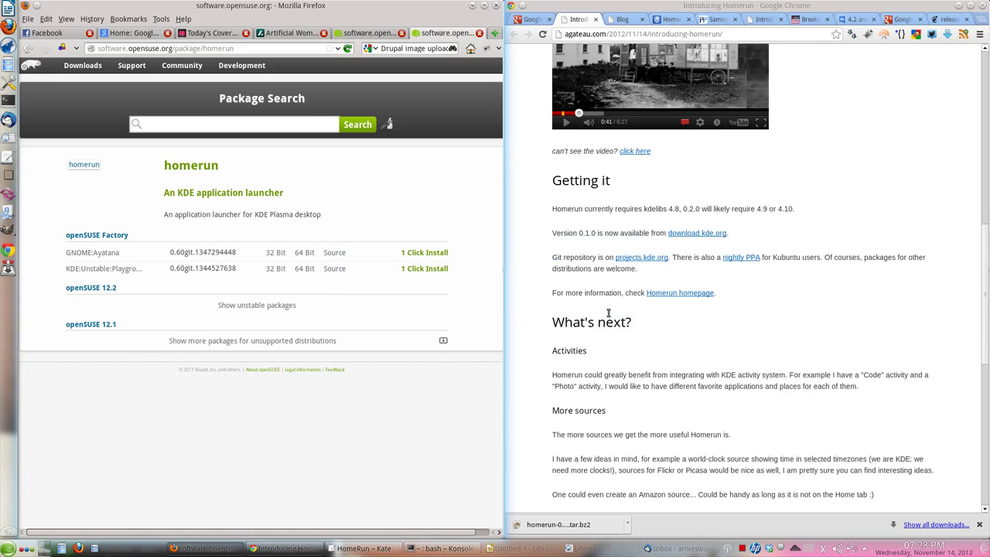
- View the enlarged applet screenshot in the Introducing Homerun article, then close it
scroll(744, 381, "up", 15)
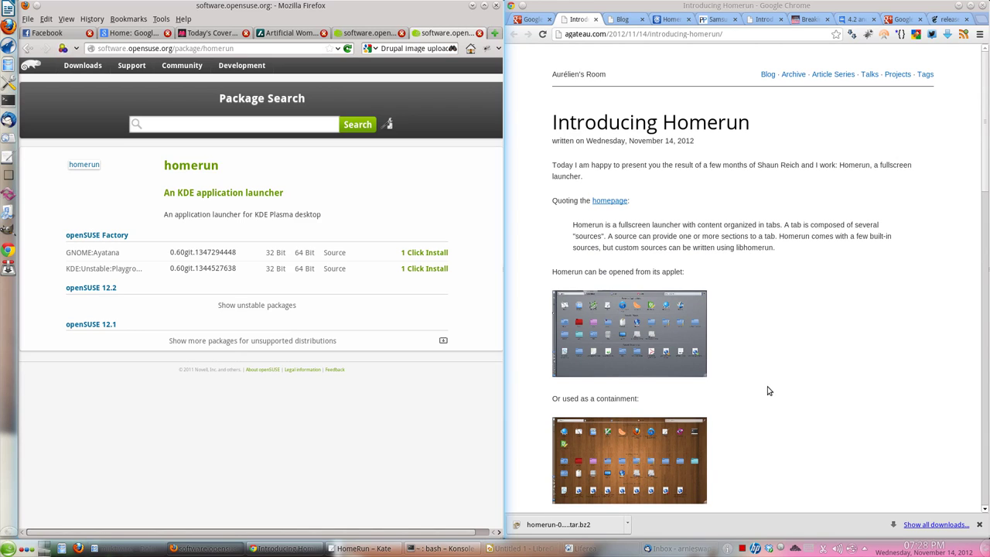
left_click(645, 332)
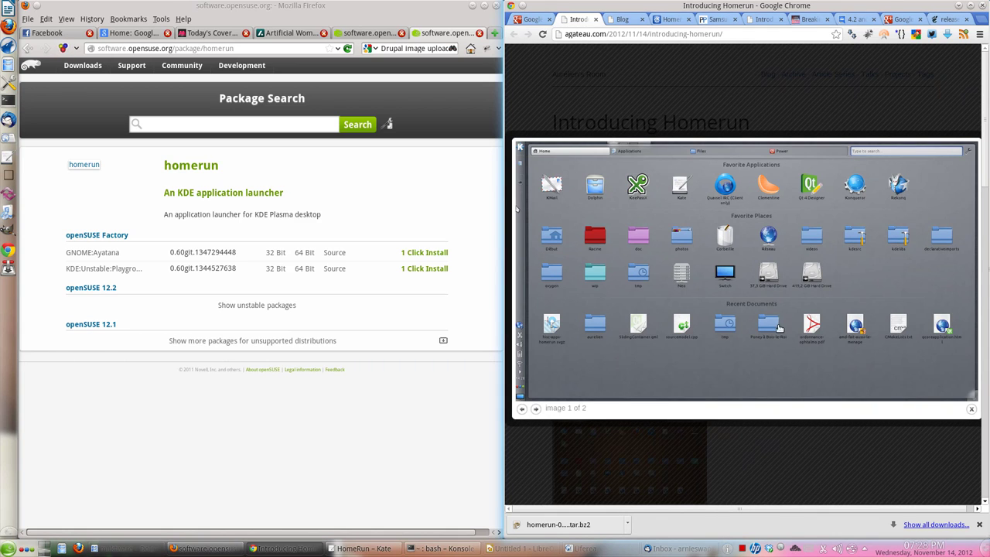
left_click(803, 464)
scroll(804, 464, "down", 2)
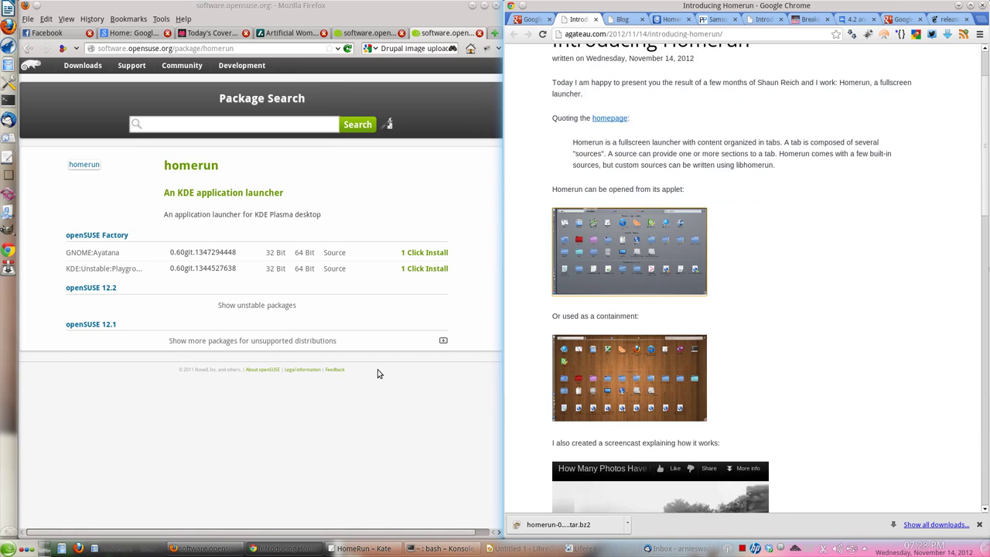
- Show the unstable homerun packages for openSUSE 12.2 on the package search page
left_click(266, 124)
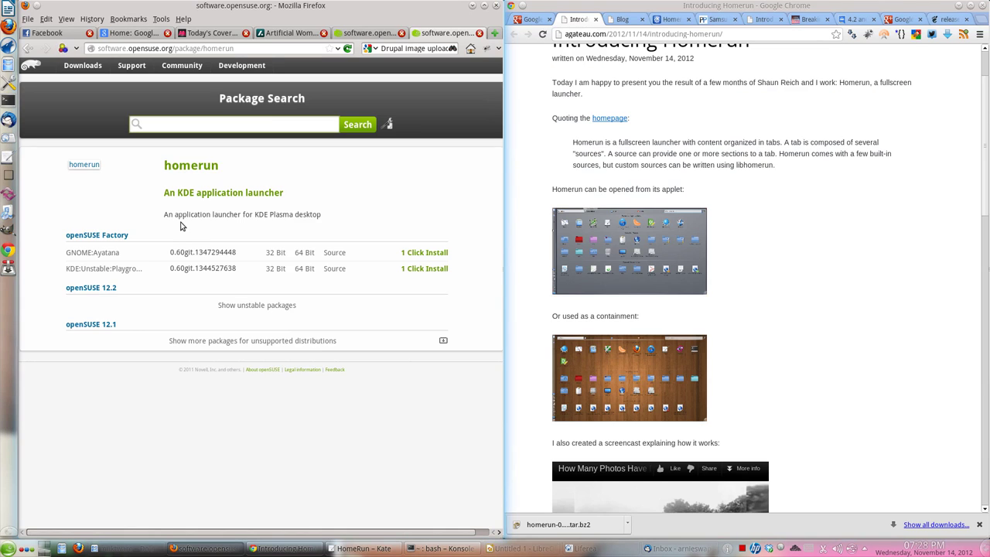
left_click(232, 306)
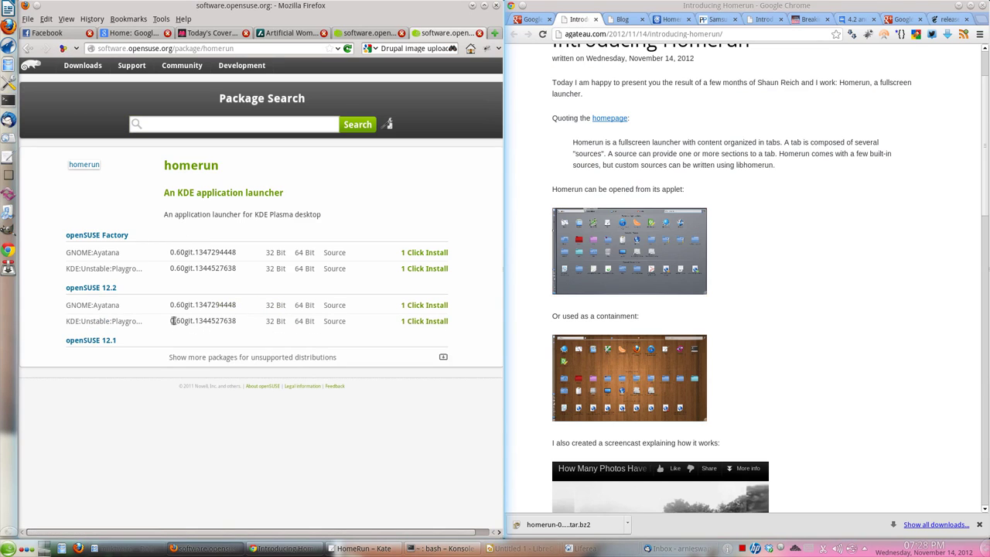
left_click_drag(173, 321, 207, 323)
left_click(239, 437)
- Open the nightly PPA page for Kubuntu users from the Getting it section of the Homerun article
left_click(854, 325)
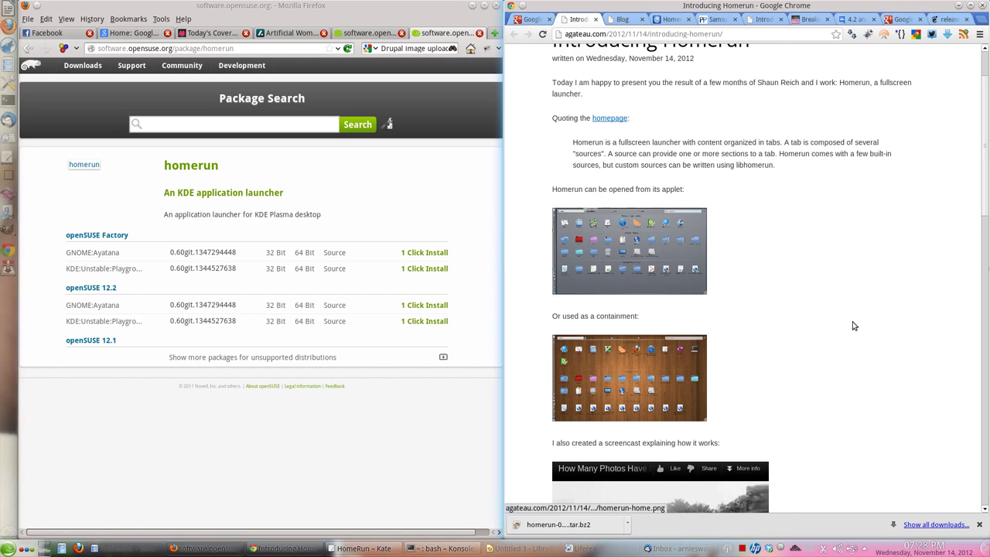
scroll(854, 326, "down", 8)
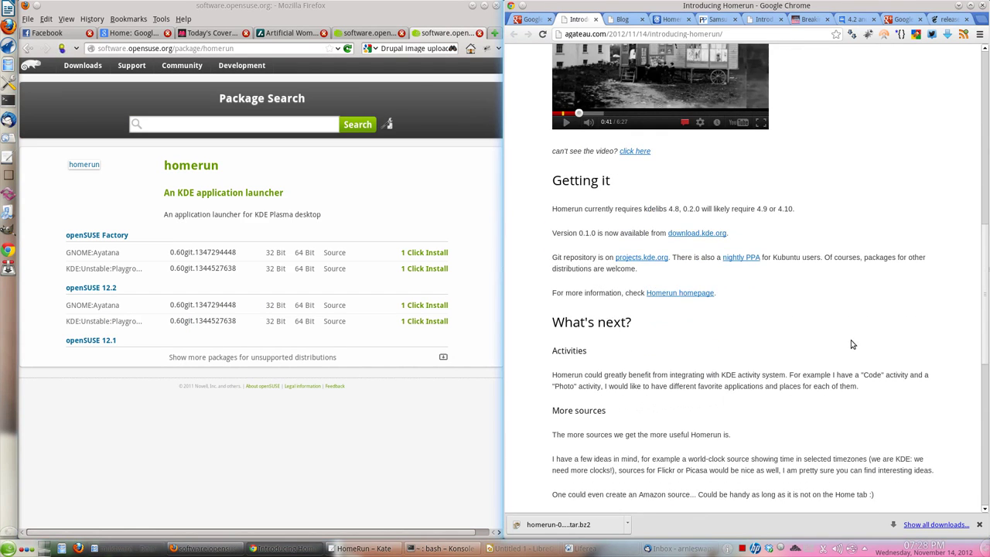
left_click(739, 258)
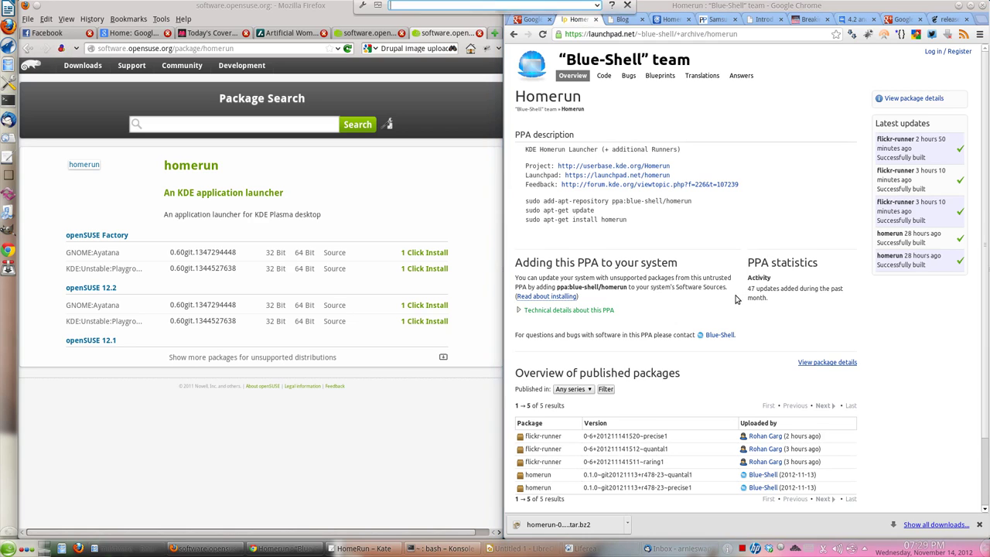
- Find KDE Homerun Launcher in the run dialog with "homer", launch it for a preview and close it
key("alt+F2")
type("homer")
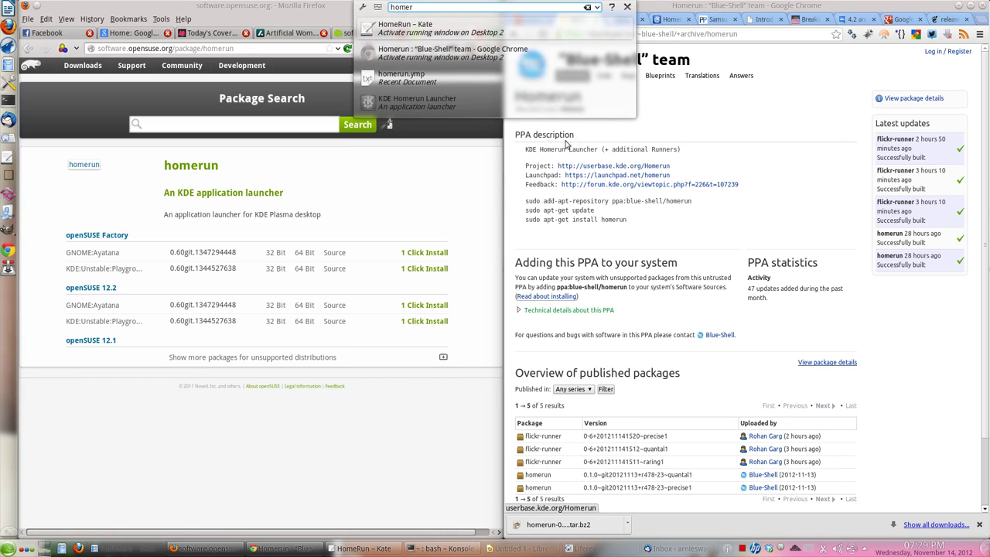
left_click(477, 102)
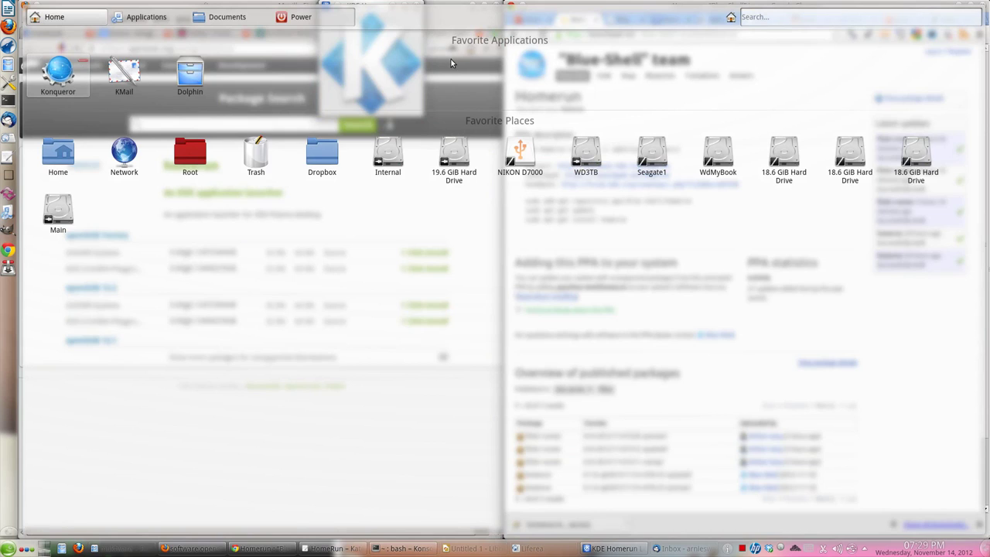
left_click(451, 59)
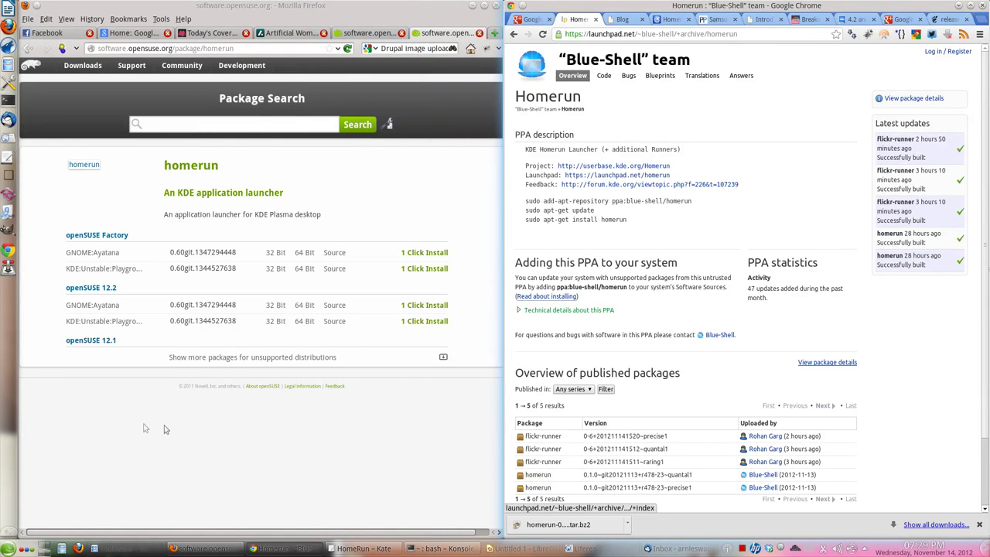
- Find the KDE Homerun Launcher widget with "hom" and add it to the desktop's bottom panel
mouse_move(368, 548)
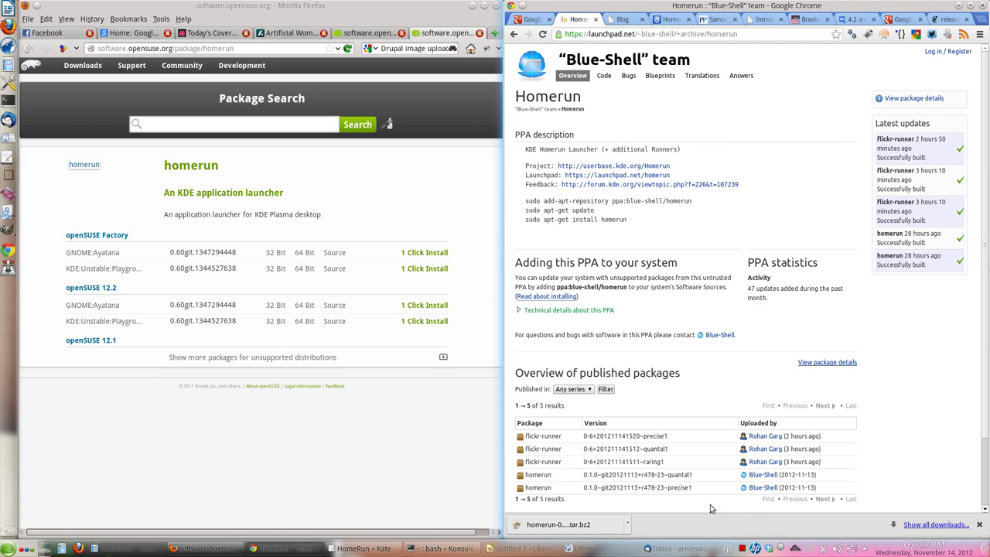
right_click(797, 546)
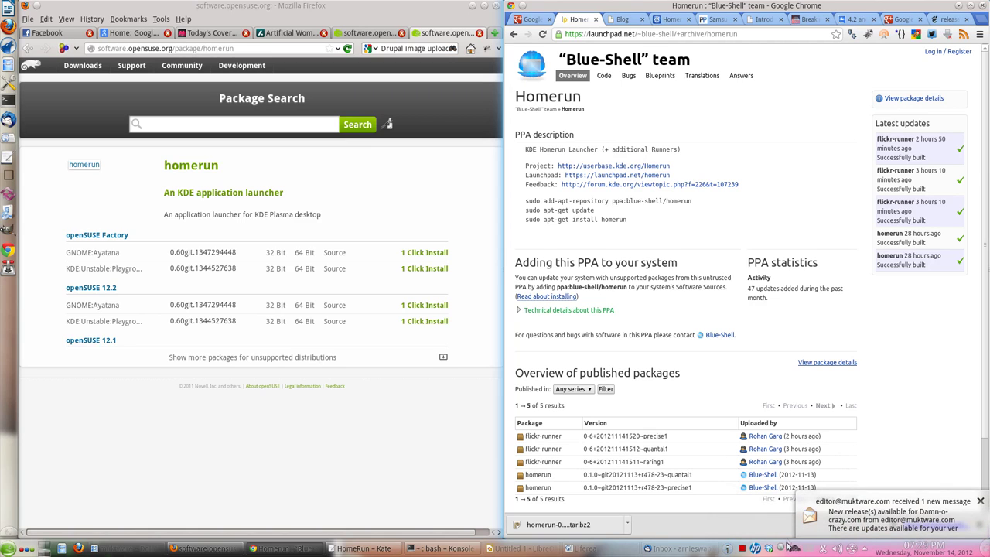
right_click(788, 546)
mouse_move(766, 515)
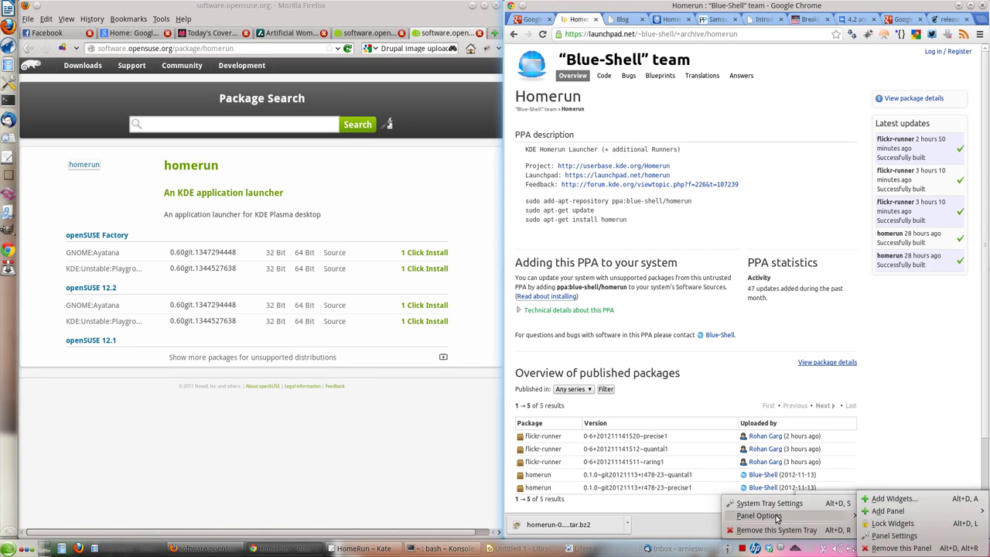
left_click(872, 502)
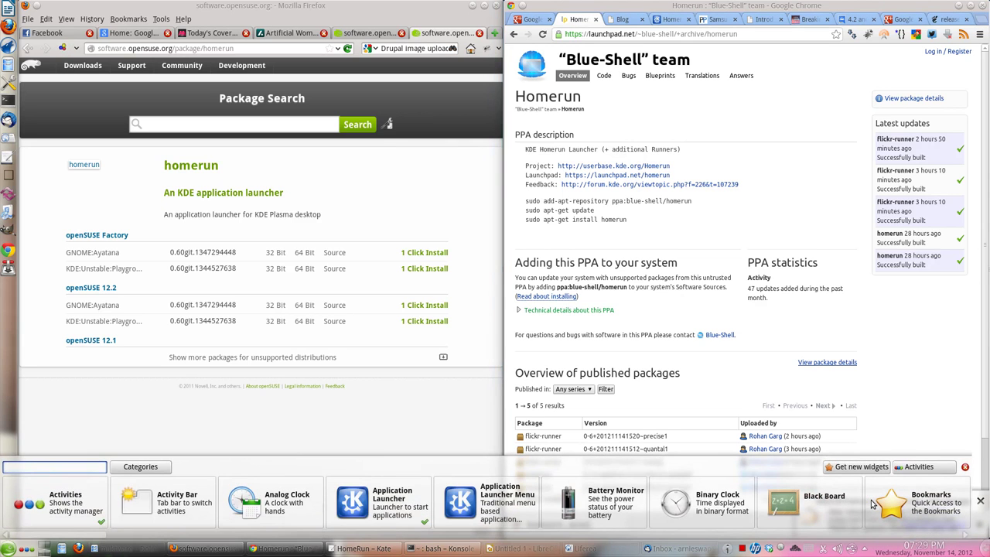
type("hom")
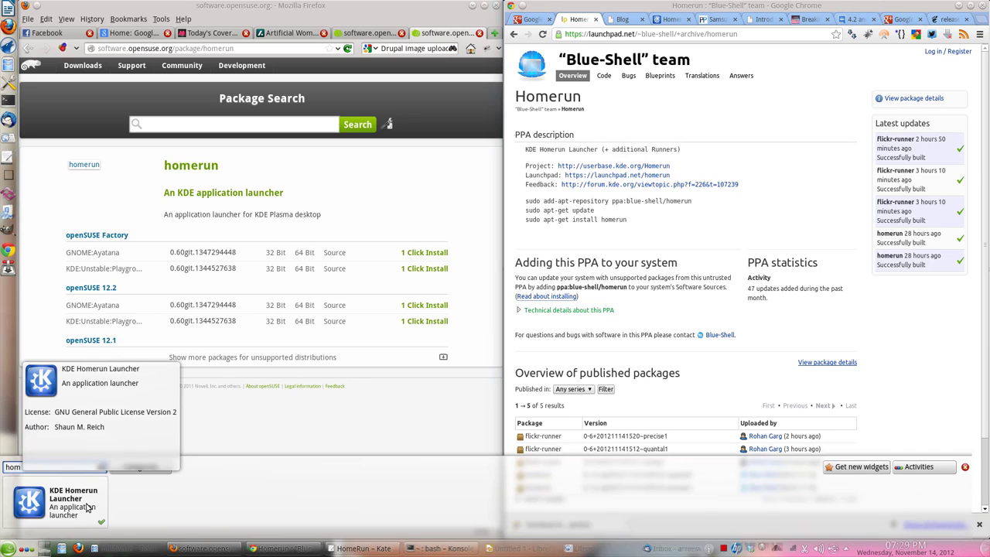
left_click_drag(89, 507, 341, 446)
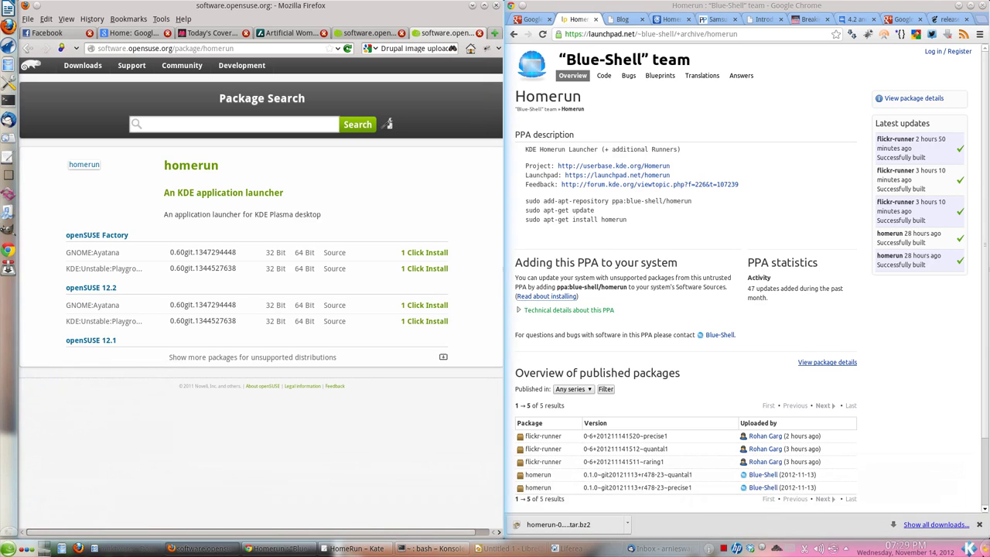
- Move the KDE Homerun Launcher widget to the far left end of the panel and leave the panel settings
right_click(973, 547)
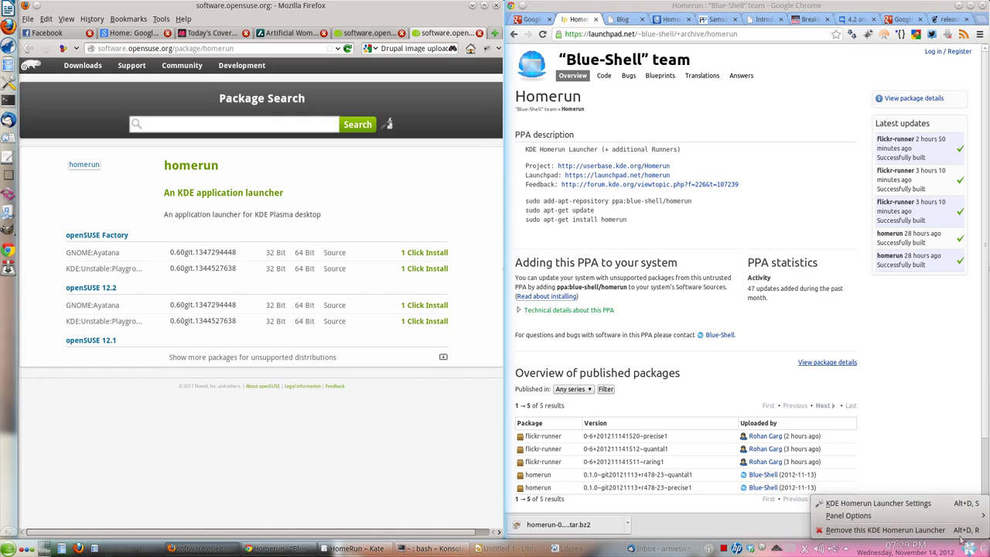
mouse_move(843, 515)
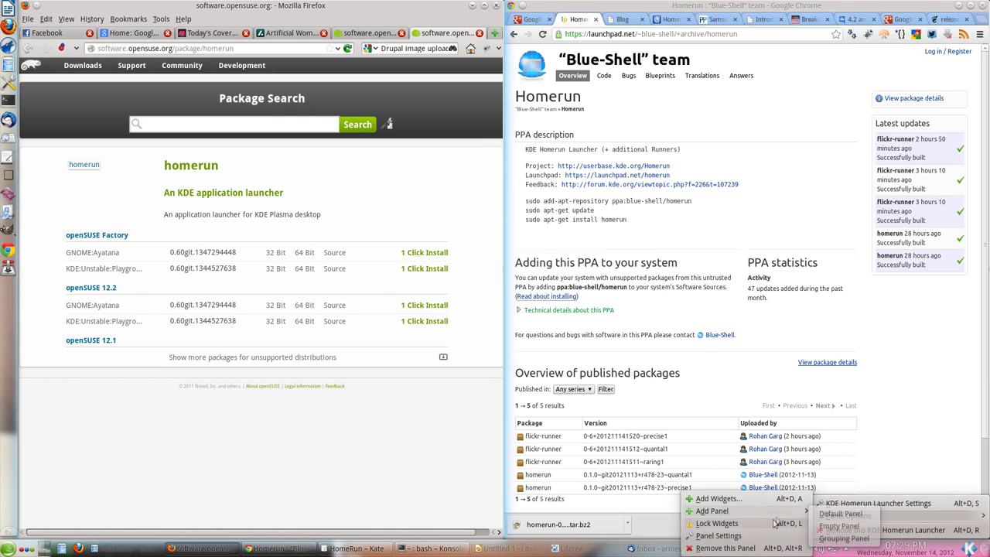
left_click(756, 540)
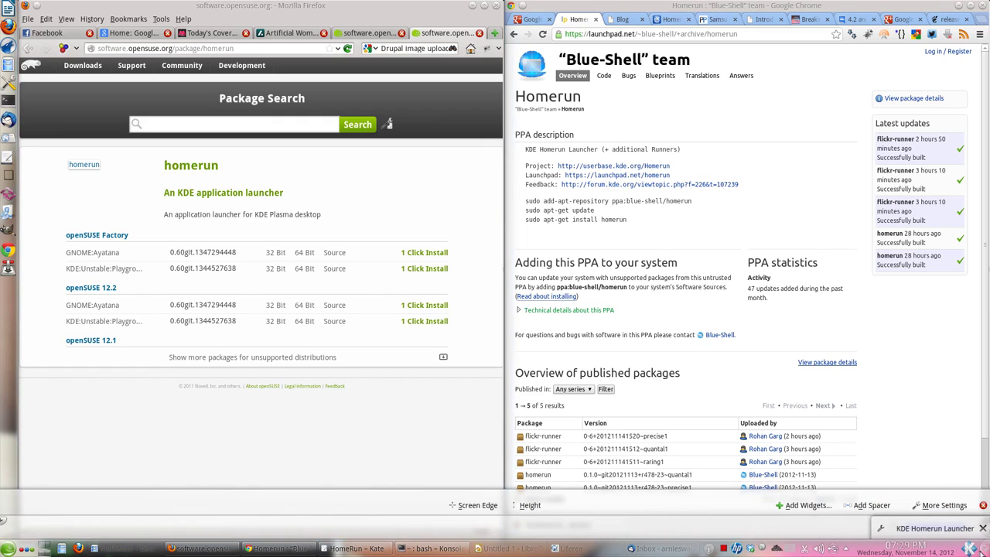
left_click_drag(742, 547, 26, 548)
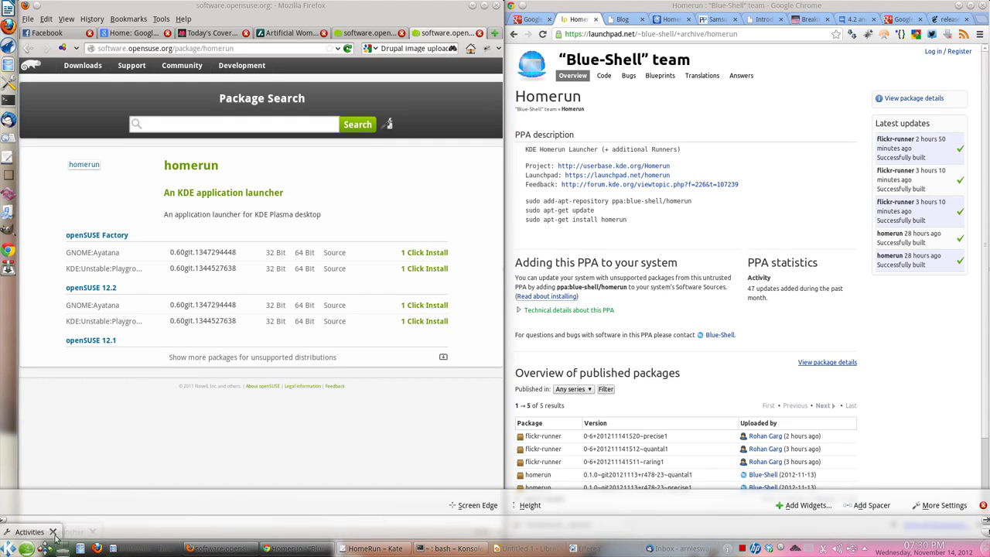
left_click(84, 474)
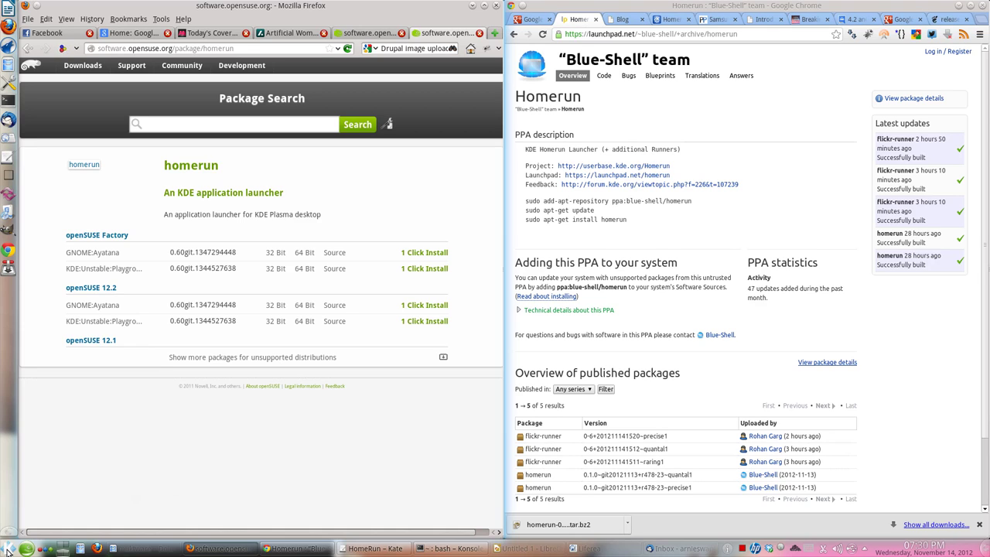
- Assign Alt+CapsLock as the keyboard shortcut in the KDE Homerun Launcher settings
right_click(6, 547)
left_click(47, 503)
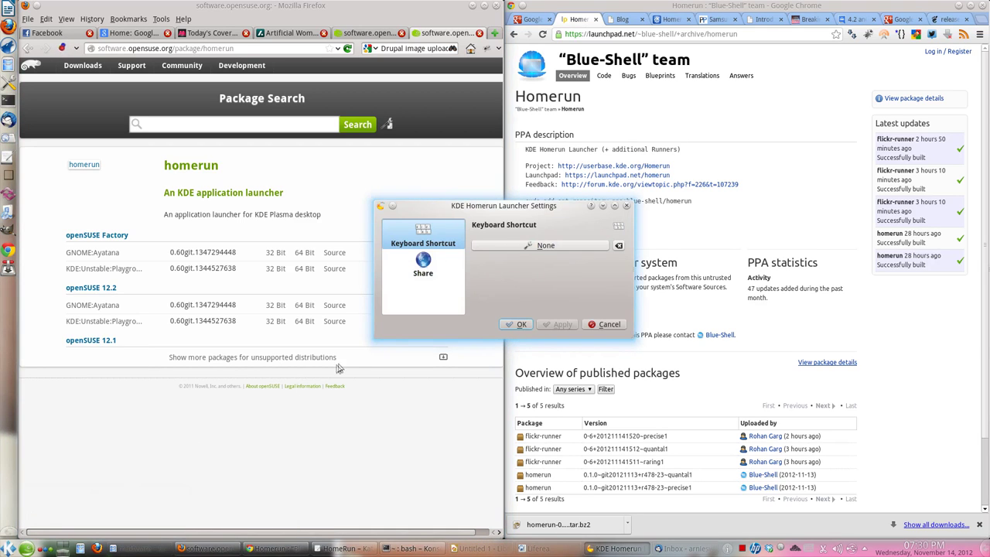
left_click(512, 246)
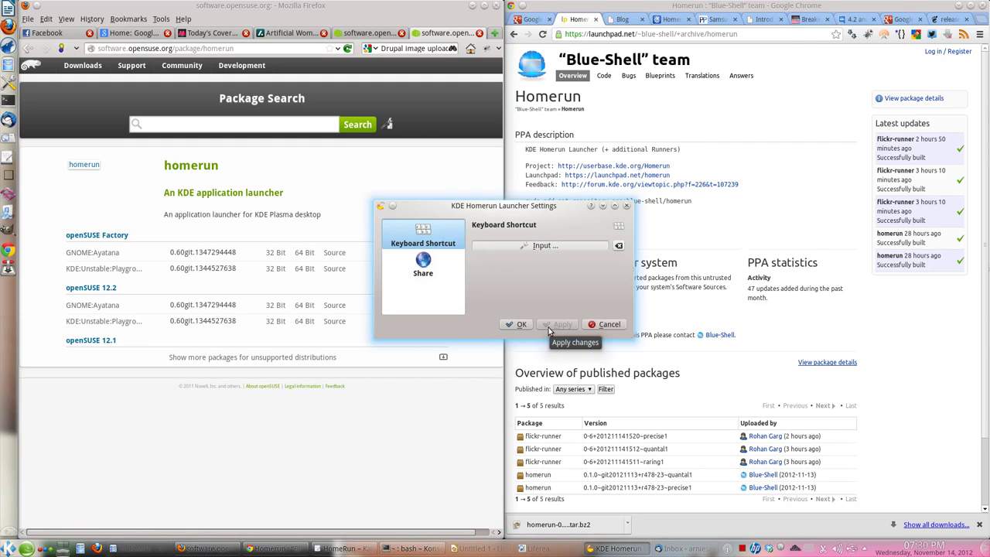
key("alt")
key("alt+Caps_Lock")
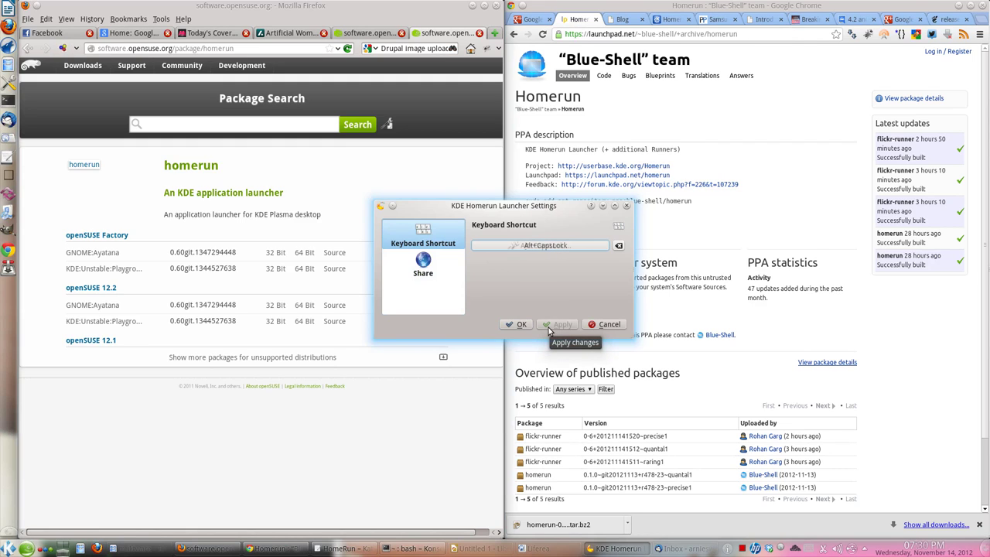
left_click(560, 325)
left_click(515, 325)
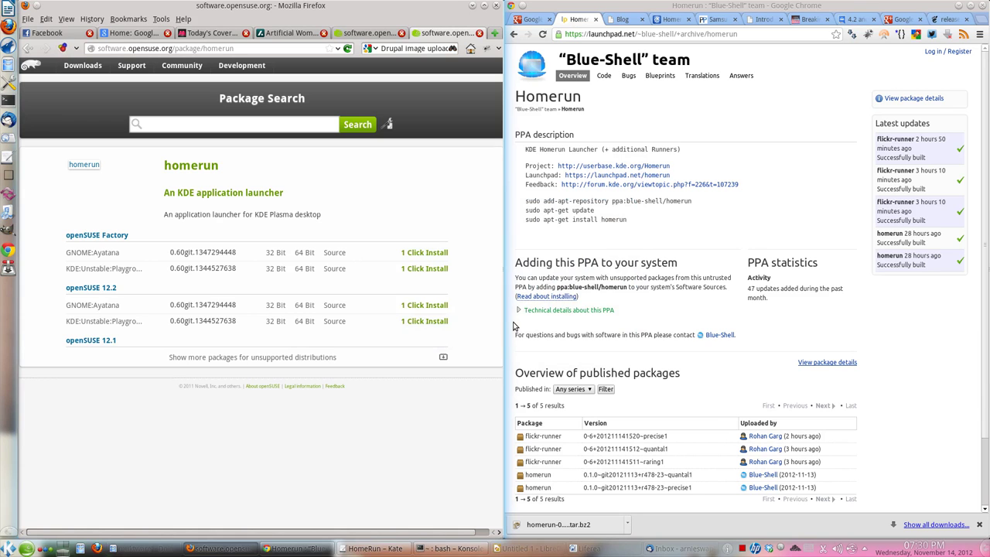
- Open the Homerun launcher and browse its Applications, Graphics, Documents and Power sections, returning to Home
key("alt+Caps_Lock")
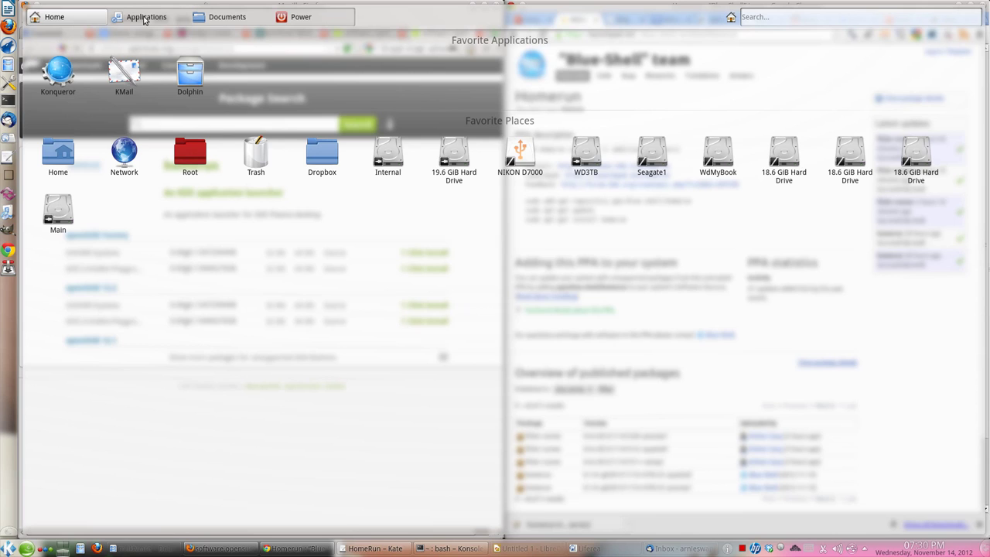
left_click(144, 18)
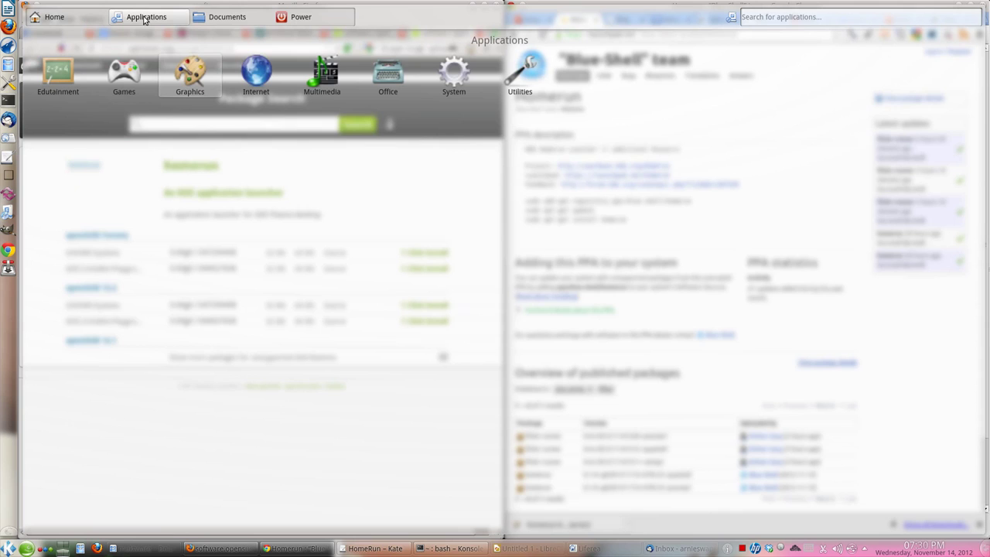
left_click(189, 74)
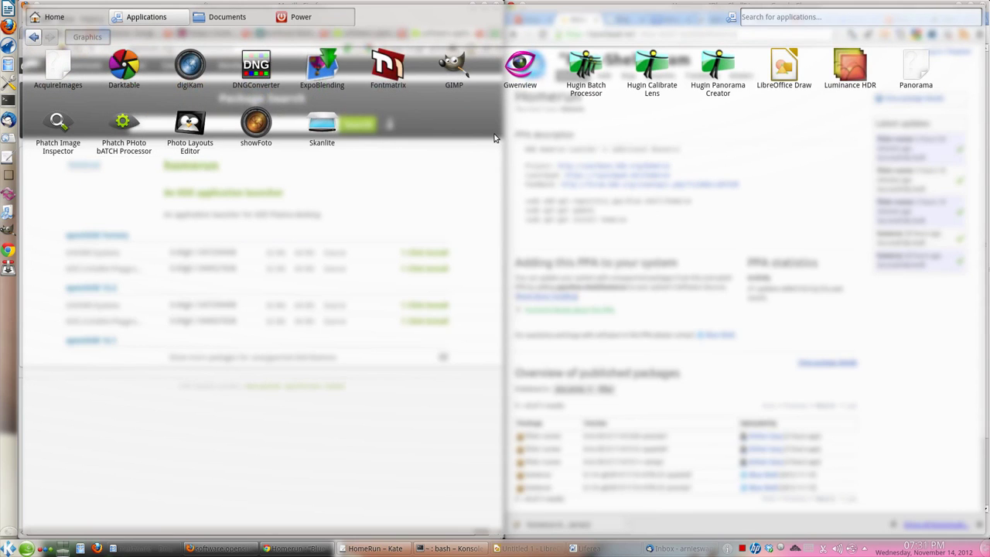
left_click(231, 22)
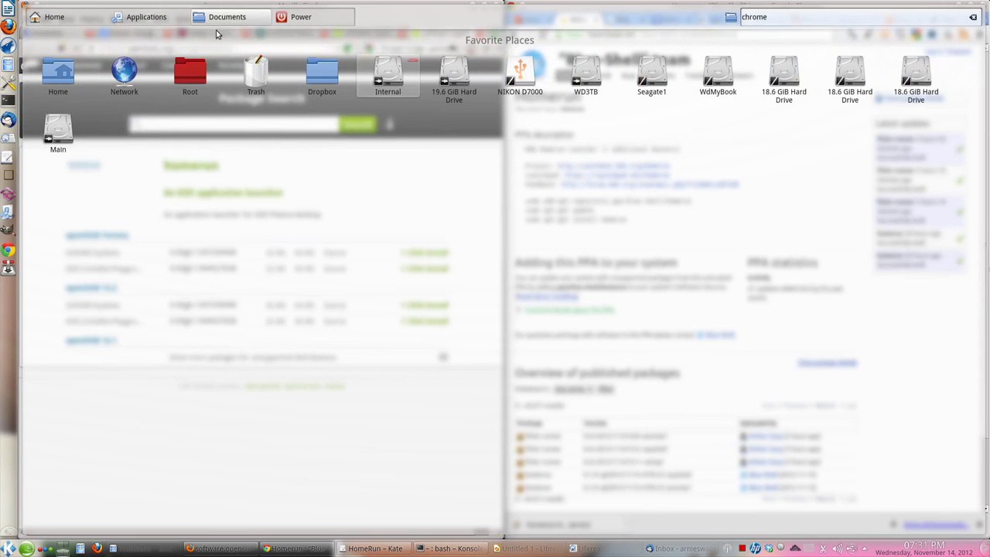
left_click(310, 24)
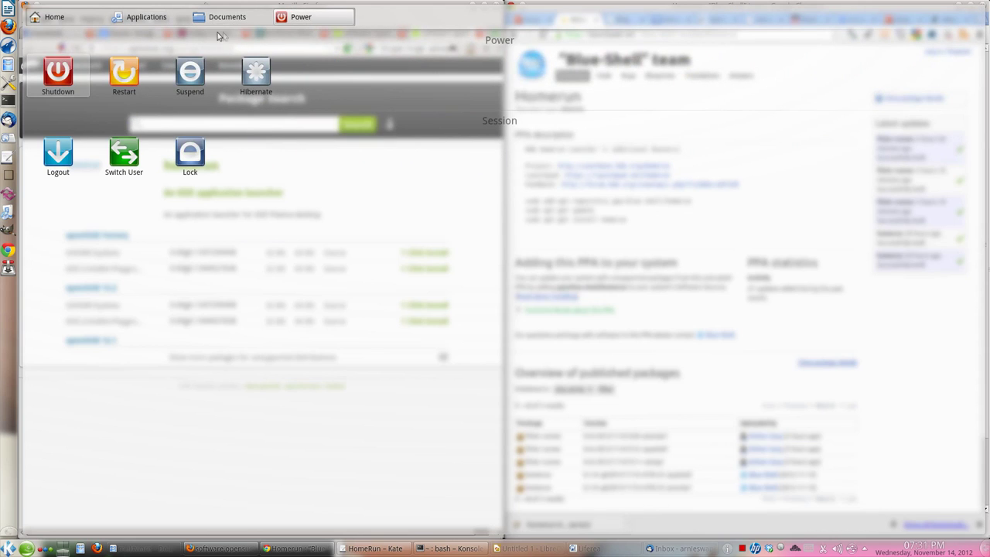
left_click(174, 20)
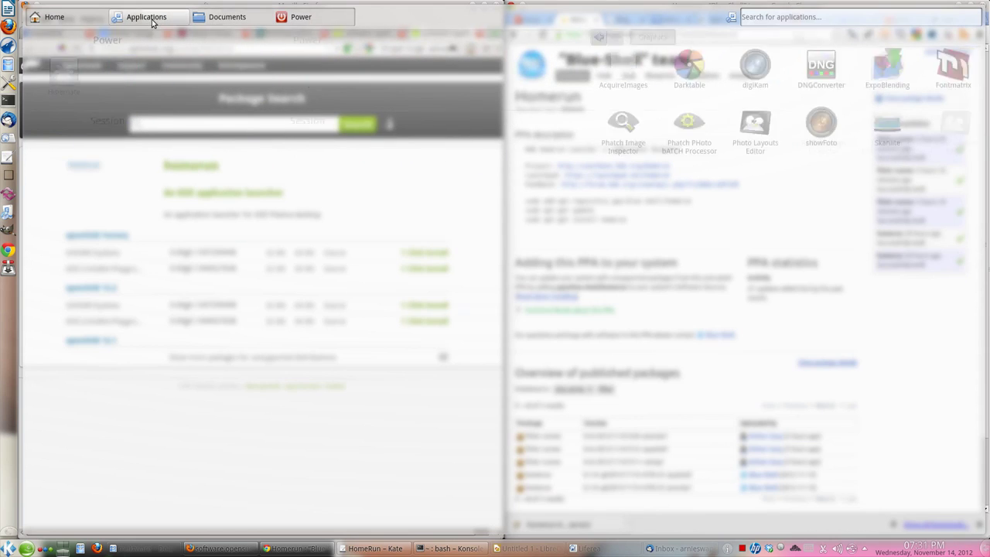
left_click(83, 17)
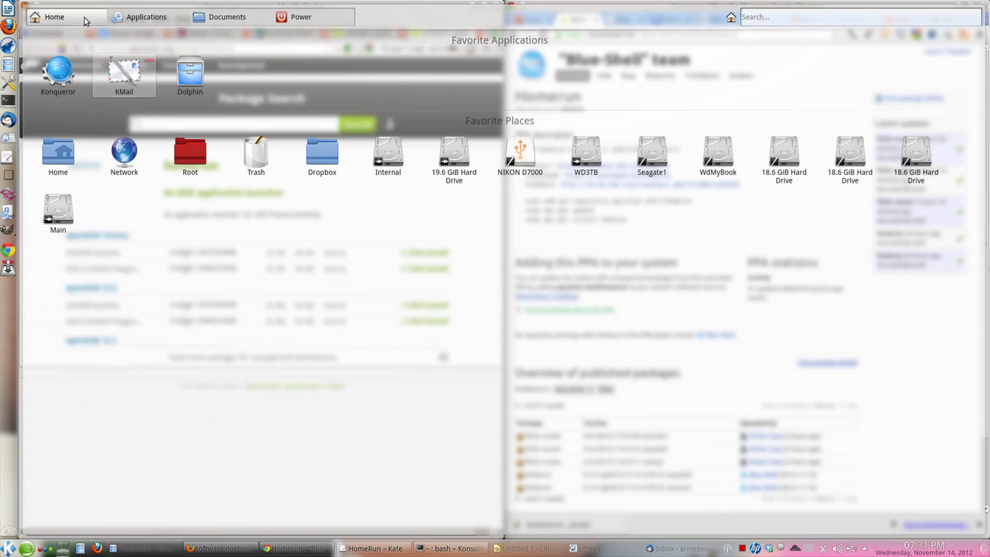
- Search for "dark" from the Home section of the Homerun launcher
left_click(769, 21)
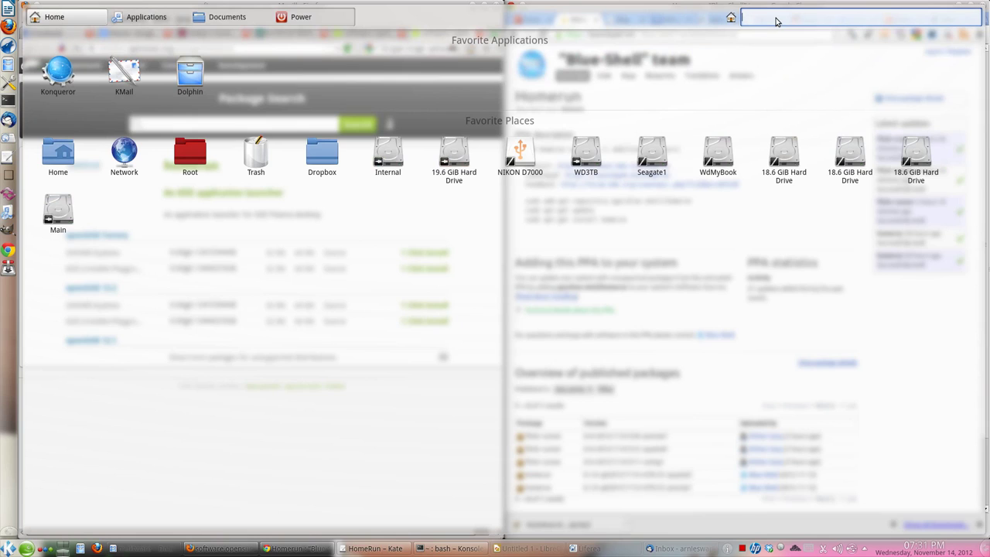
type("dar")
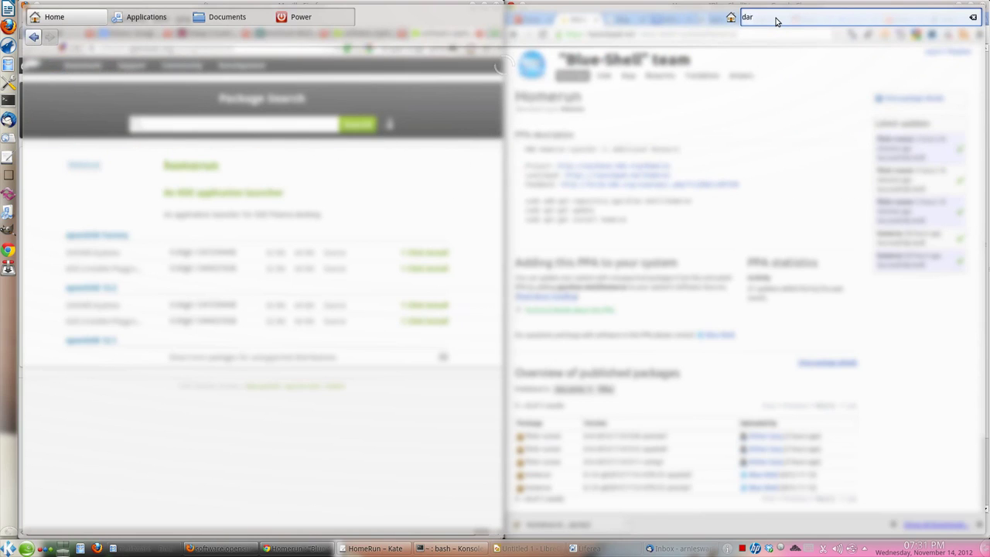
type("k")
- Search for "dark" within the launcher's Applications section and launch Darktable from the results
left_click(146, 19)
left_click(786, 20)
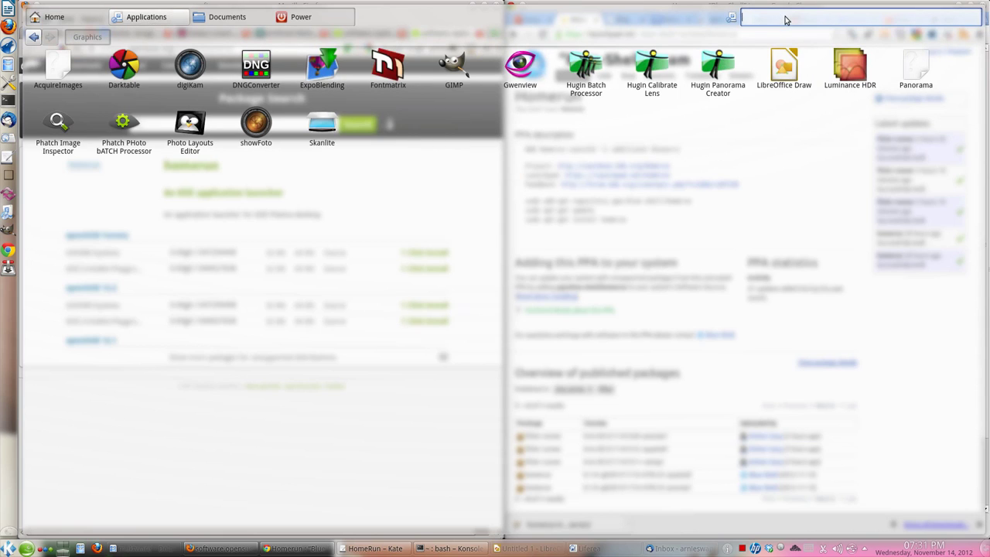
type("dark")
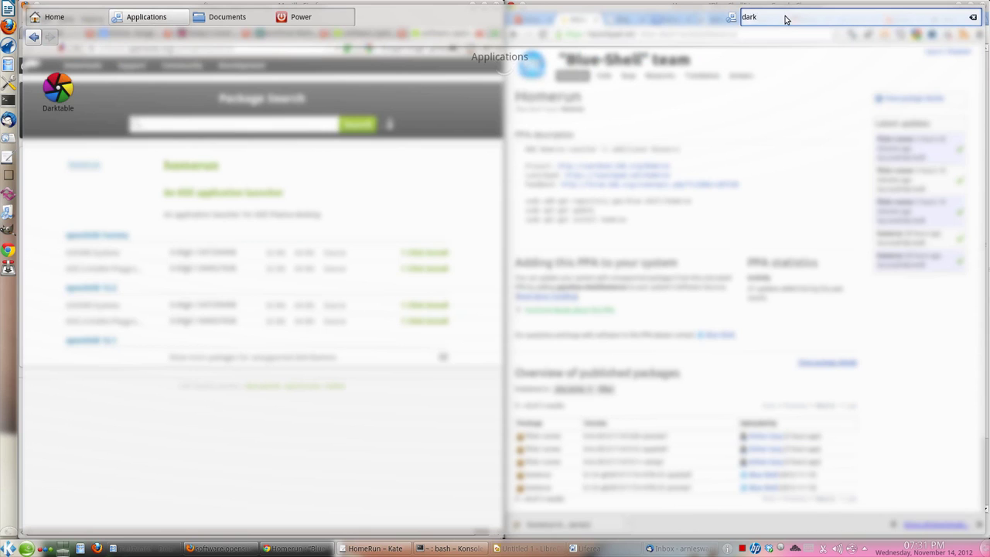
left_click(65, 85)
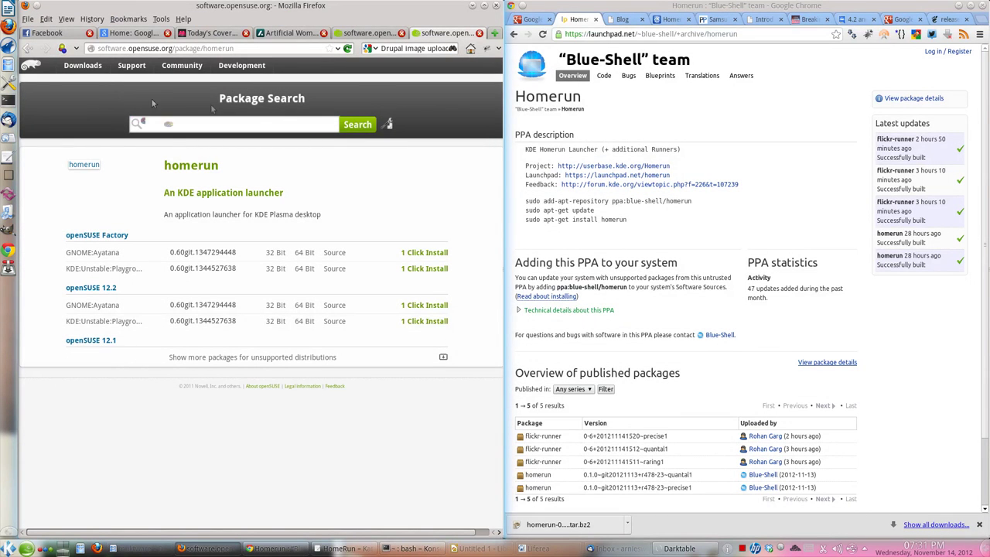
- Switch to the KDE UserBase Homerun page in Chrome and view the first Features screenshot, Homerun_home.png, at full size and fitted to the window
left_click(669, 19)
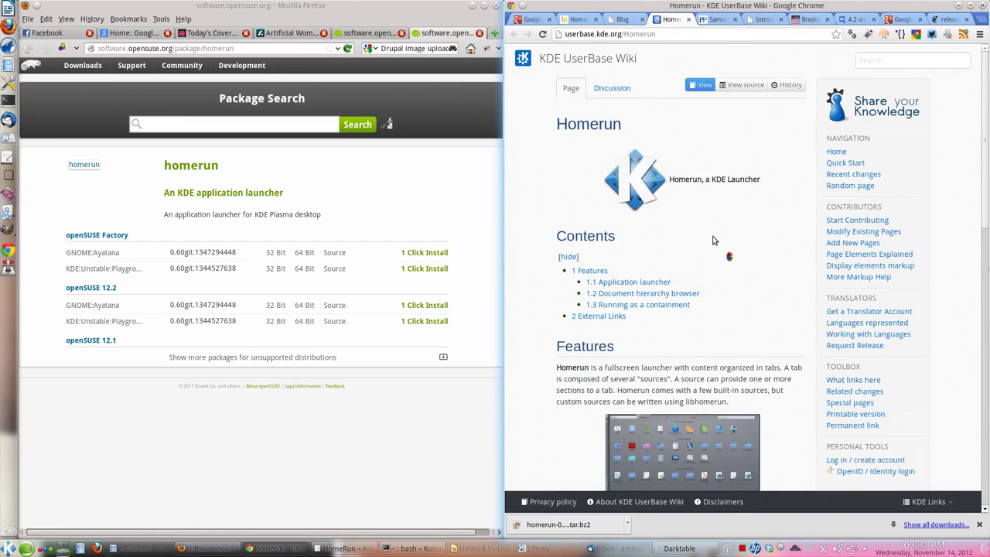
scroll(711, 255, "down", 5)
scroll(713, 263, "down", 3)
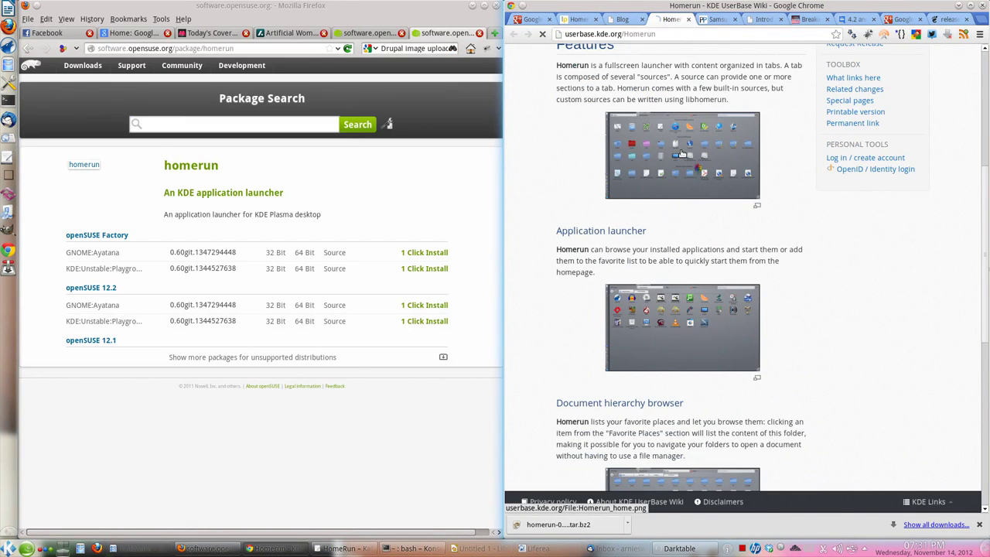
left_click(681, 153)
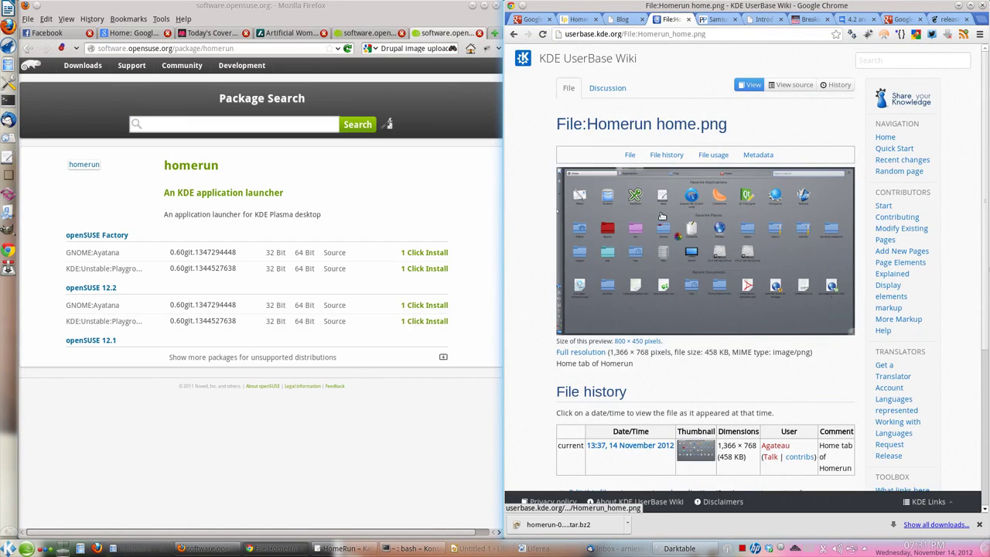
left_click(662, 215)
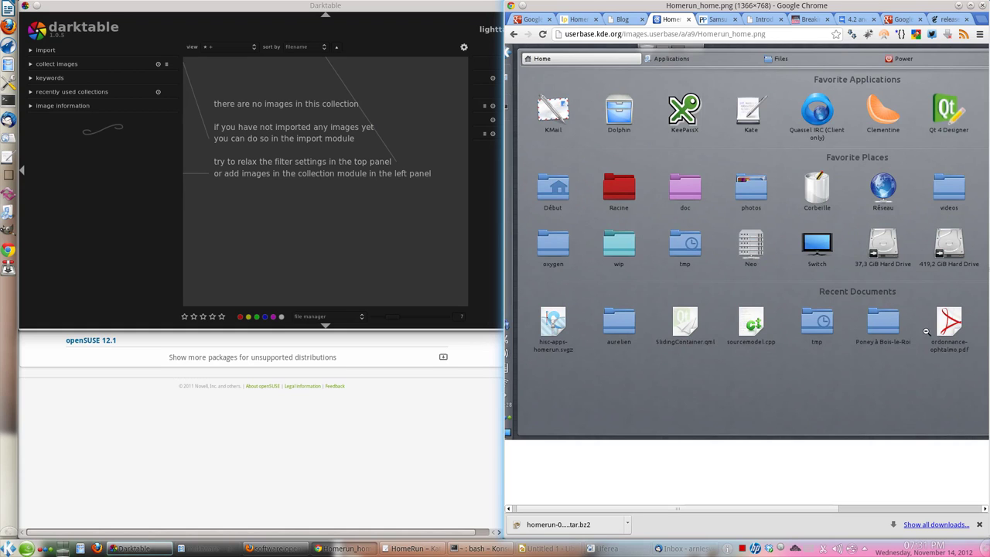
left_click(803, 263)
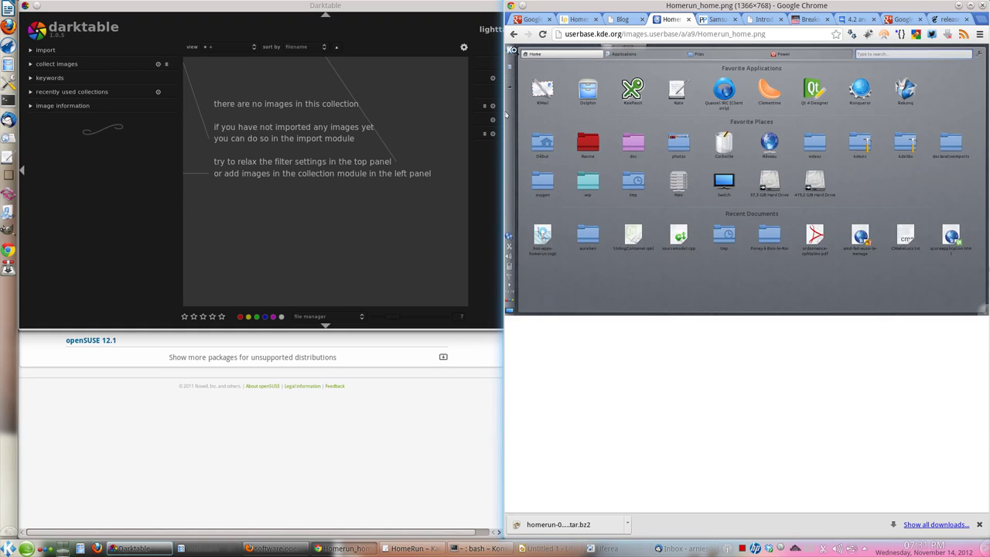
- Go back to the Homerun home.png file page, look it over, and return to the Homerun wiki article
left_click(513, 34)
scroll(531, 151, "down", 2)
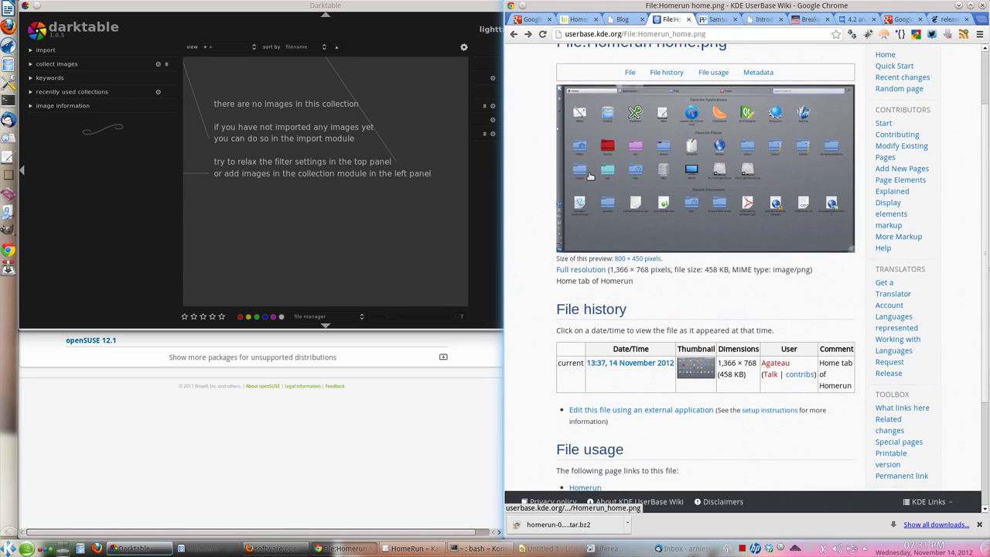
scroll(586, 182, "down", 2)
scroll(584, 170, "up", 4)
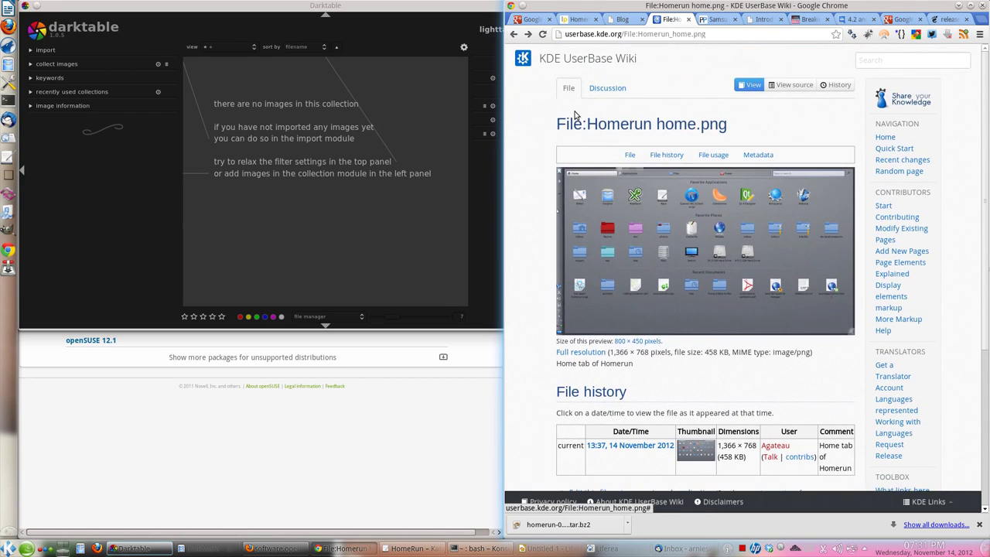
left_click(513, 35)
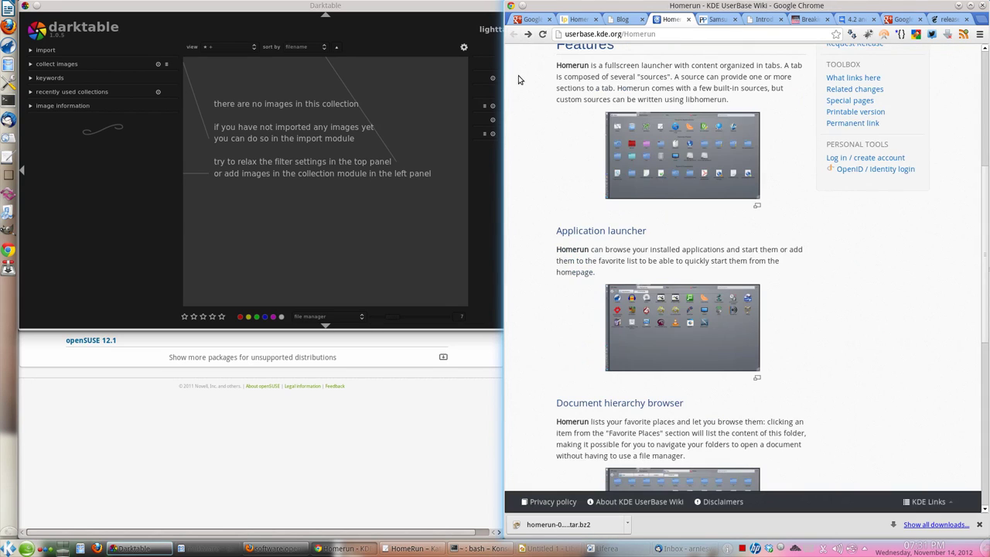
- View the full-size screenshot from the wiki's "Running as a containment" section and return to its file page
scroll(603, 232, "down", 5)
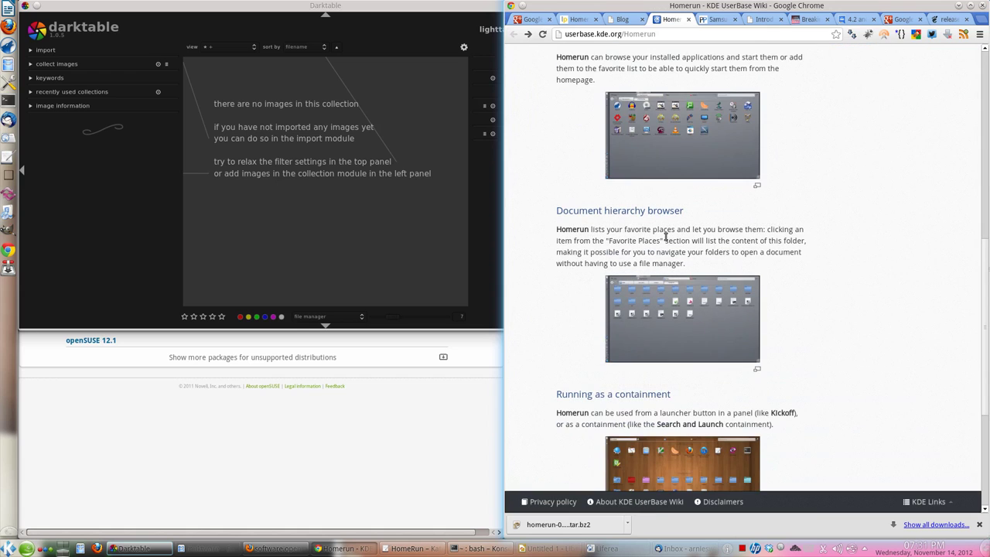
scroll(681, 325, "down", 3)
left_click(700, 399)
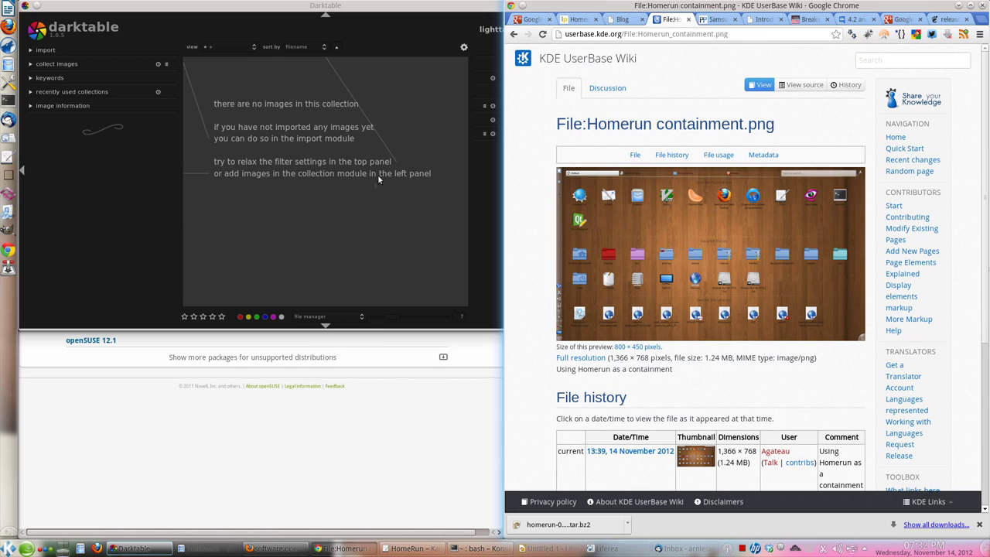
left_click(612, 197)
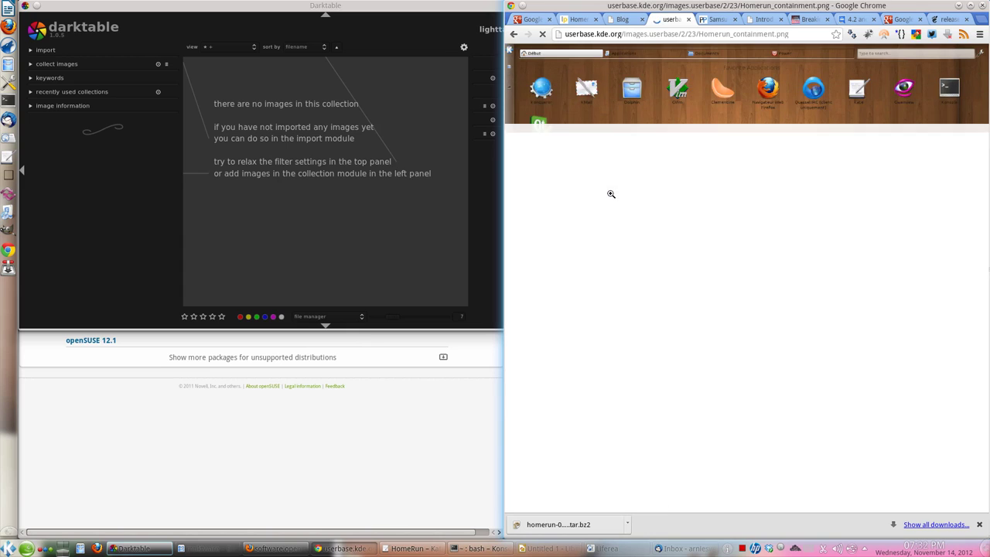
left_click(512, 56)
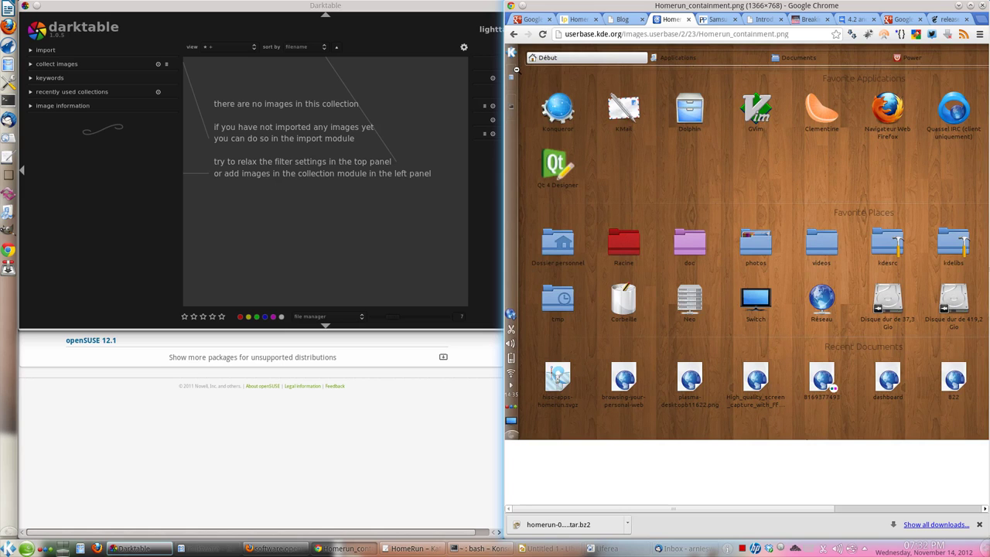
left_click(513, 34)
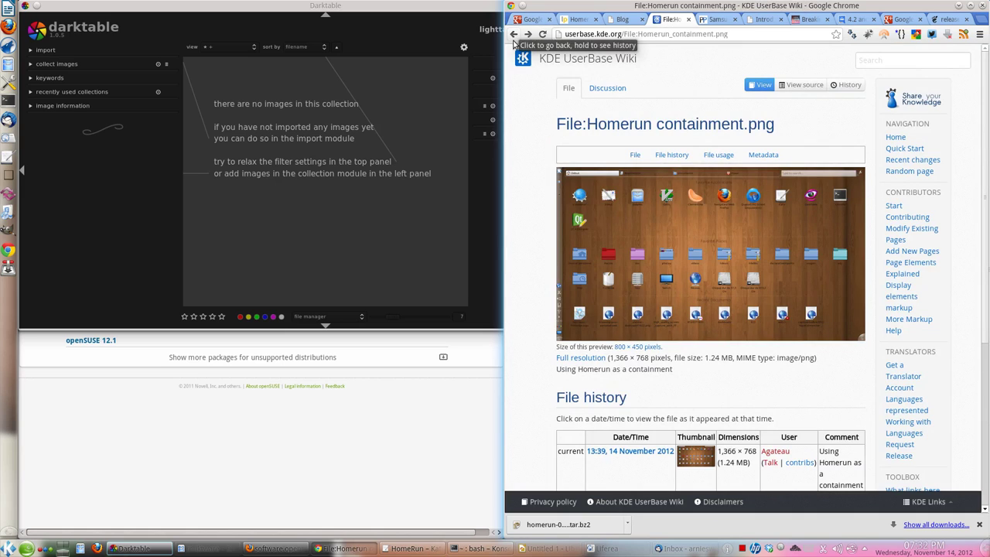